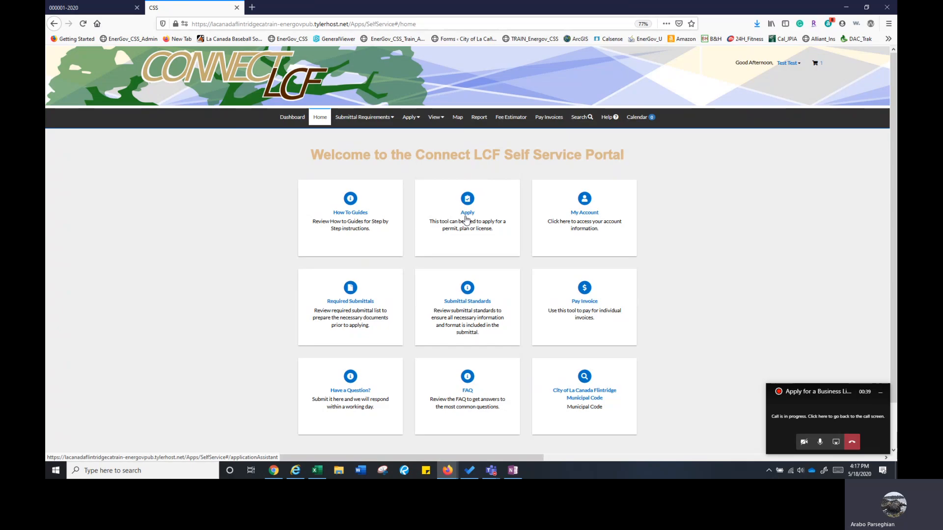
# Open the application assistant and list the available business license applications.
pyautogui.click(468, 213)
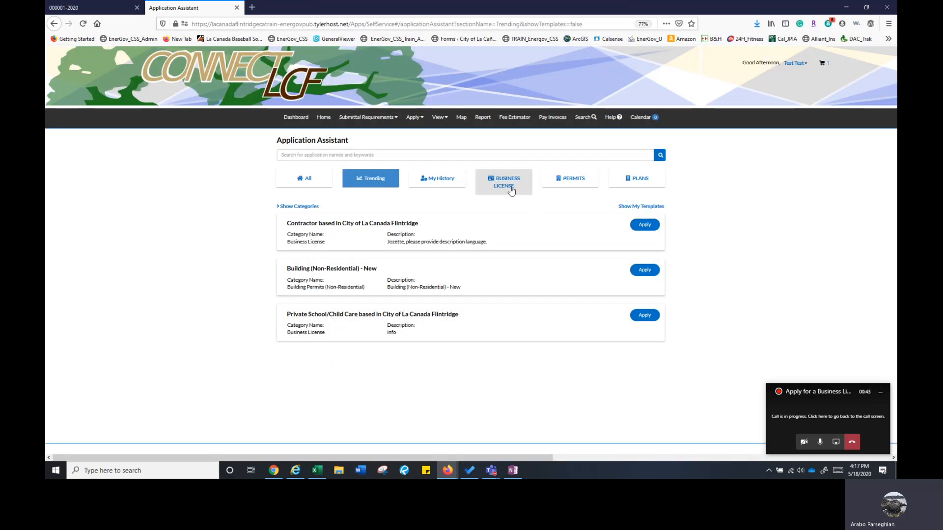
pyautogui.click(509, 180)
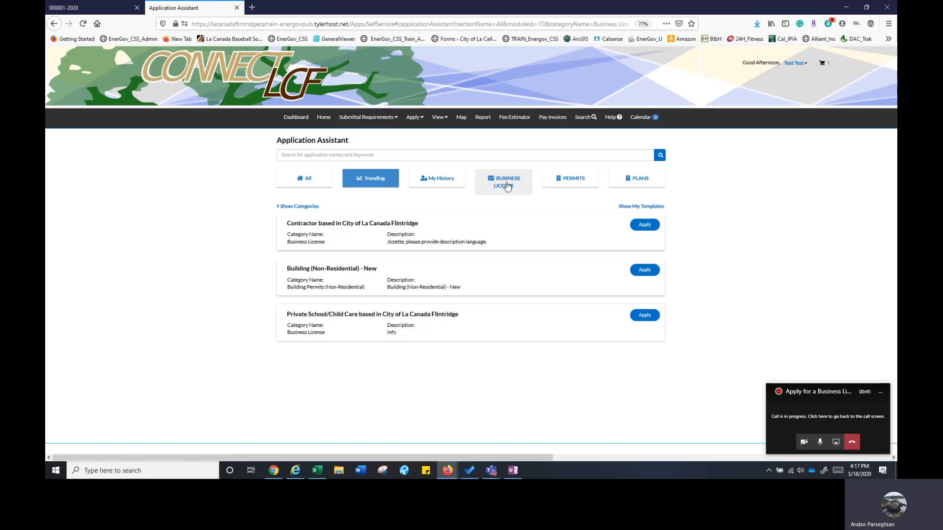
pyautogui.scroll(-2, 501, 249)
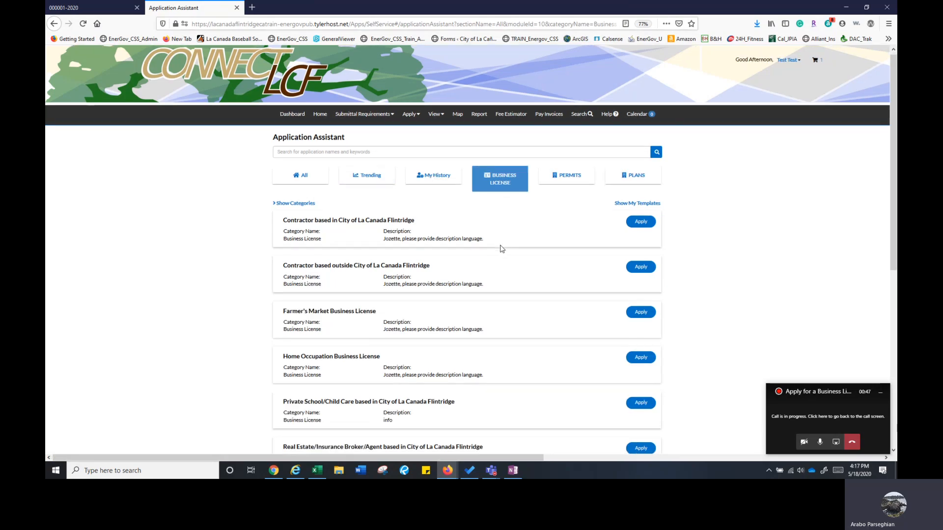
pyautogui.scroll(-4, 501, 249)
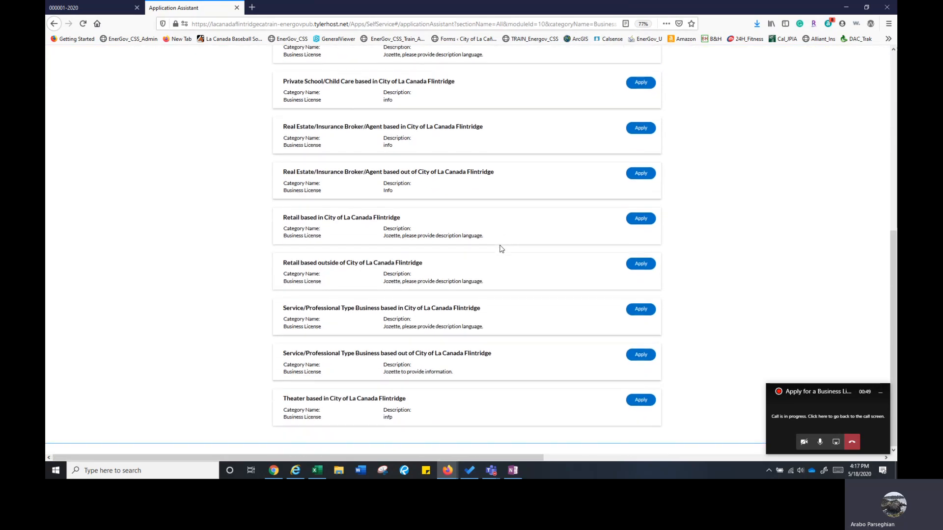
pyautogui.scroll(1, 501, 249)
pyautogui.scroll(4, 499, 250)
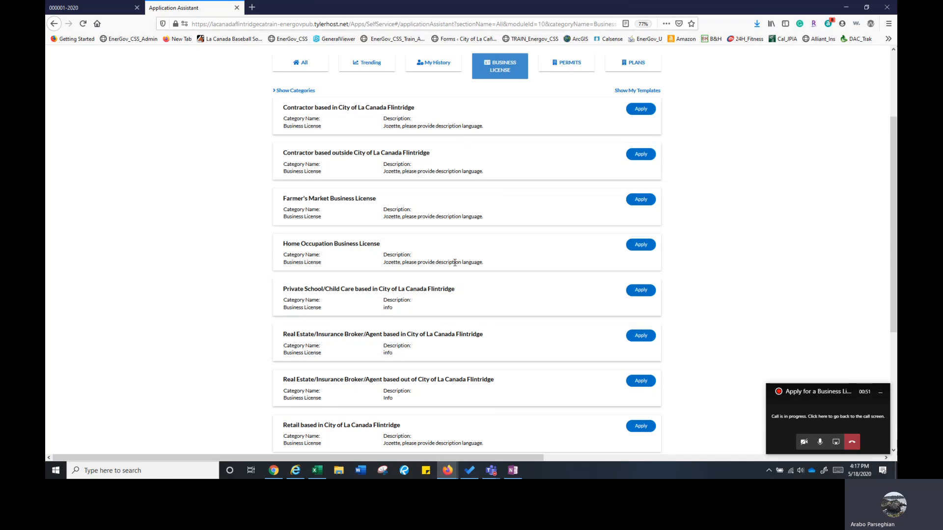
pyautogui.scroll(1, 452, 286)
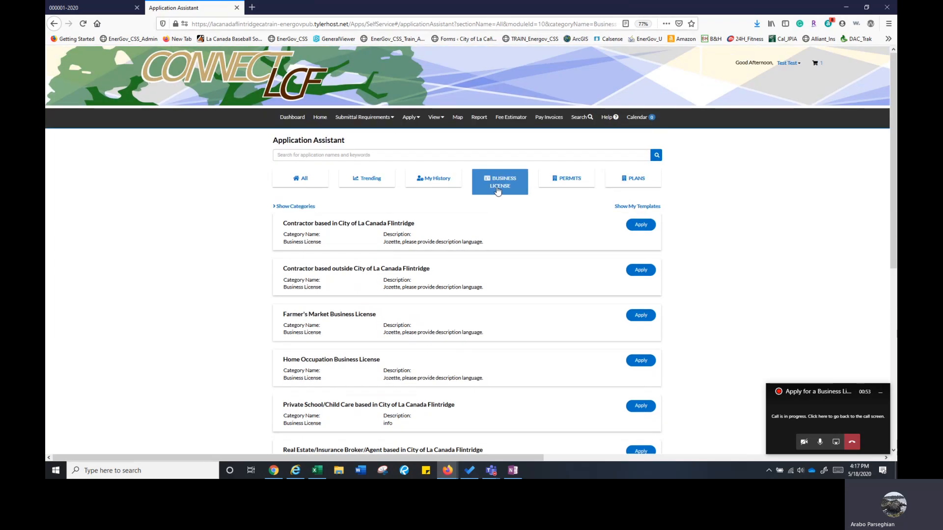
# Search the applications for "contra" and start the application for a contractor based in City of La Canada Flintridge.
pyautogui.click(307, 153)
pyautogui.write('contra')
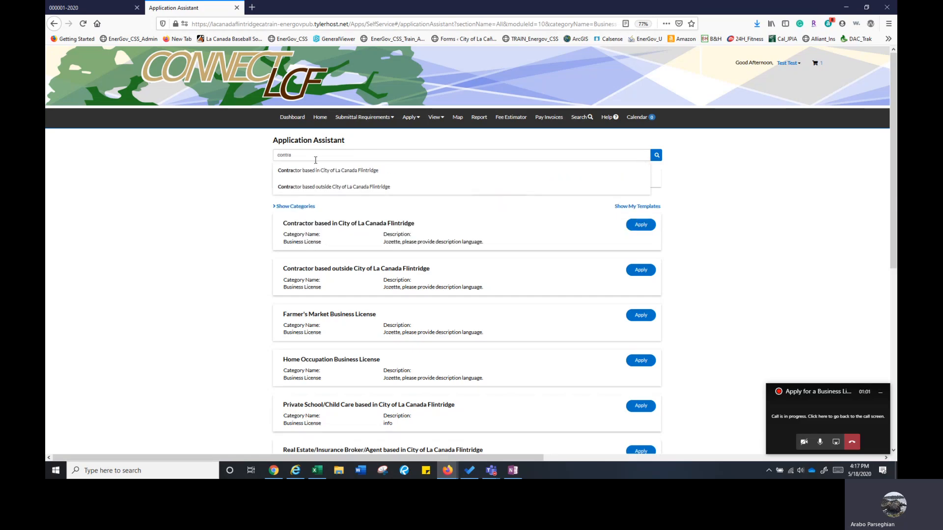
pyautogui.click(704, 264)
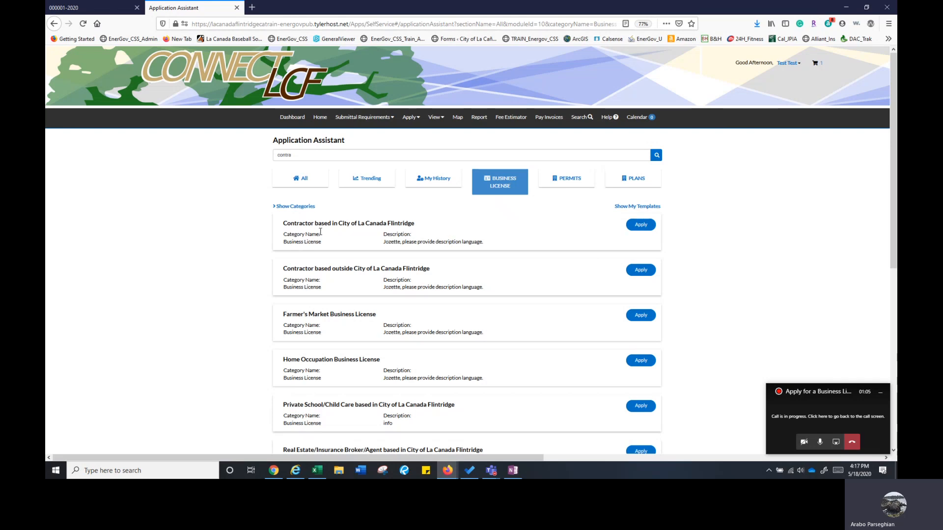
pyautogui.click(637, 226)
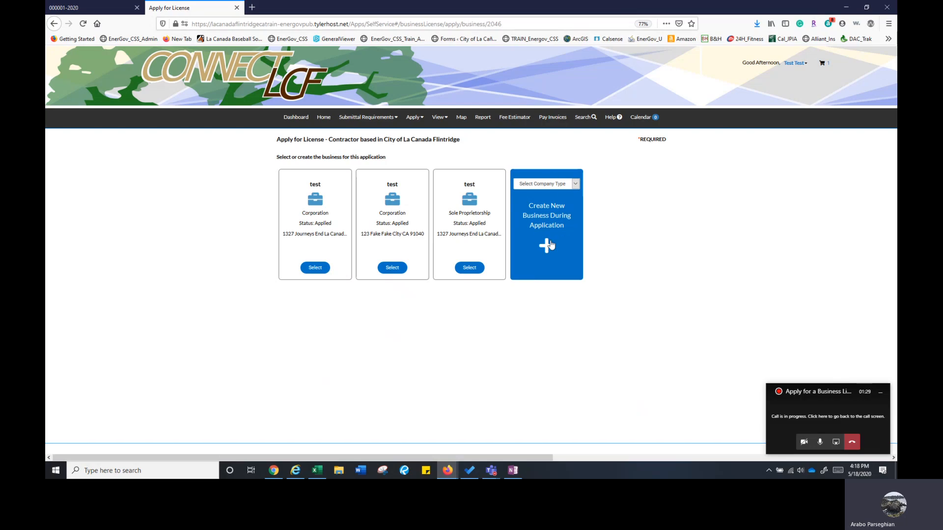
# Create a new business for this application with Corporation as the company type.
pyautogui.click(576, 186)
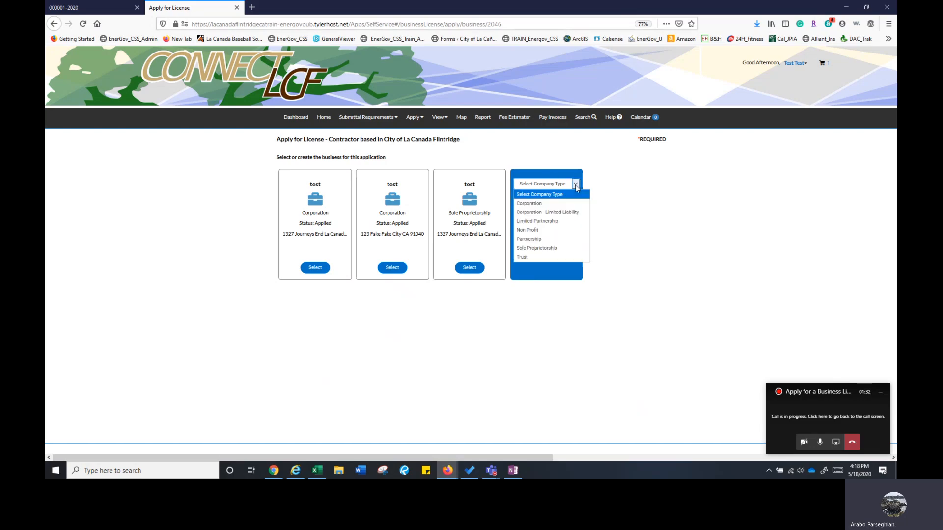
pyautogui.click(537, 203)
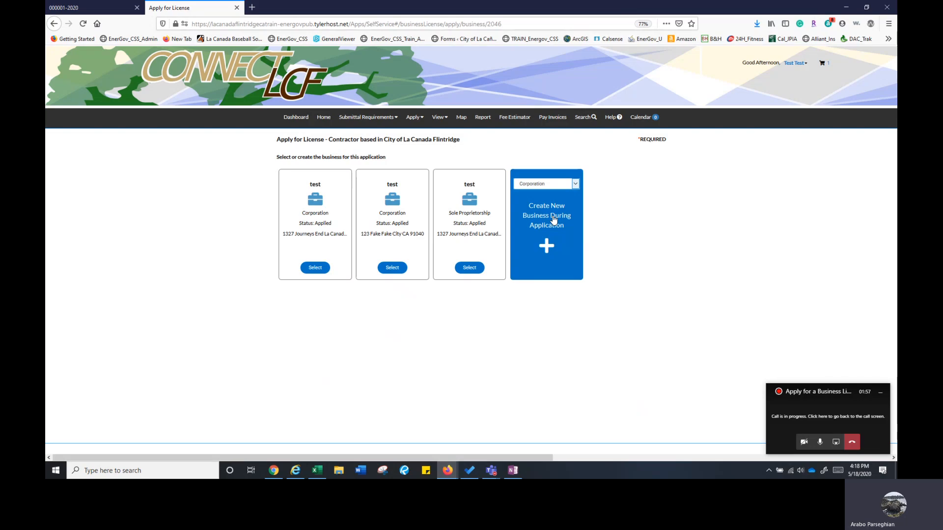
pyautogui.click(547, 250)
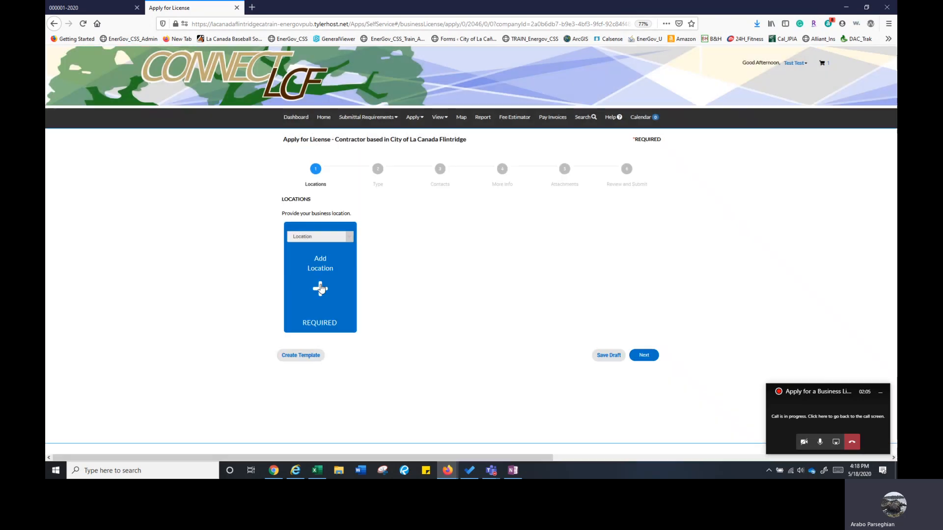
# Search for the business address by its street number, add the second matching address as the location, and continue to the business details.
pyautogui.click(320, 286)
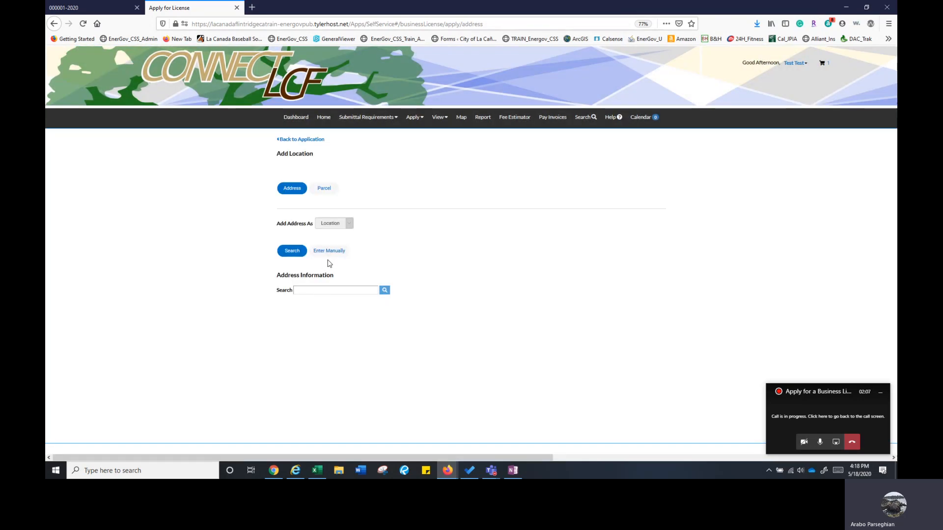
pyautogui.click(310, 292)
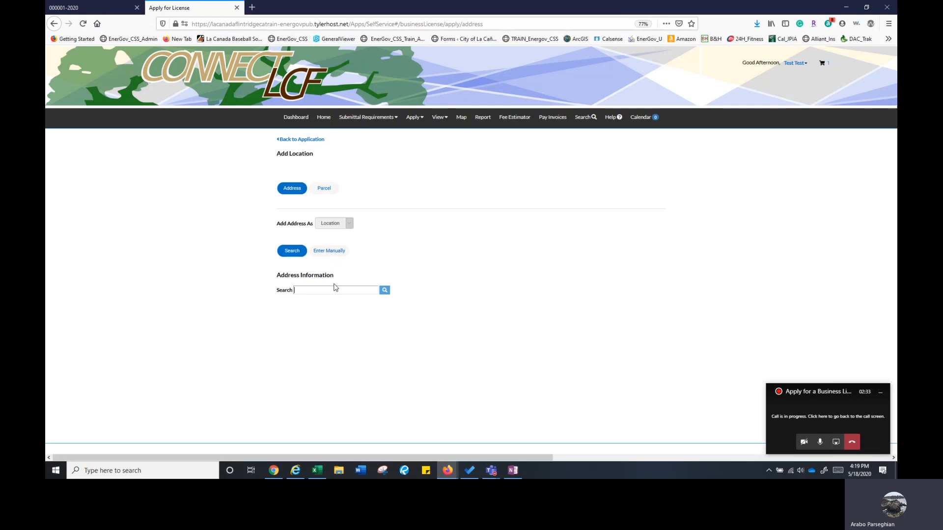
pyautogui.click(339, 252)
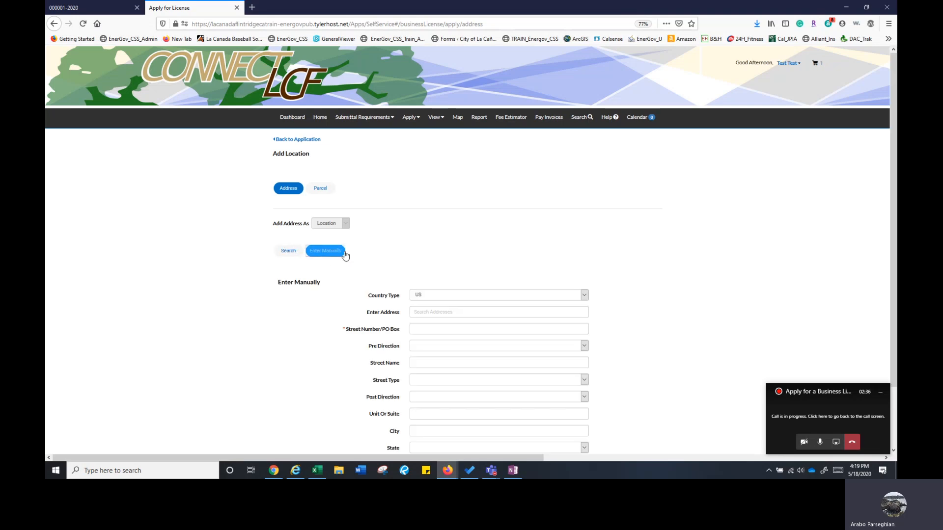
pyautogui.click(288, 253)
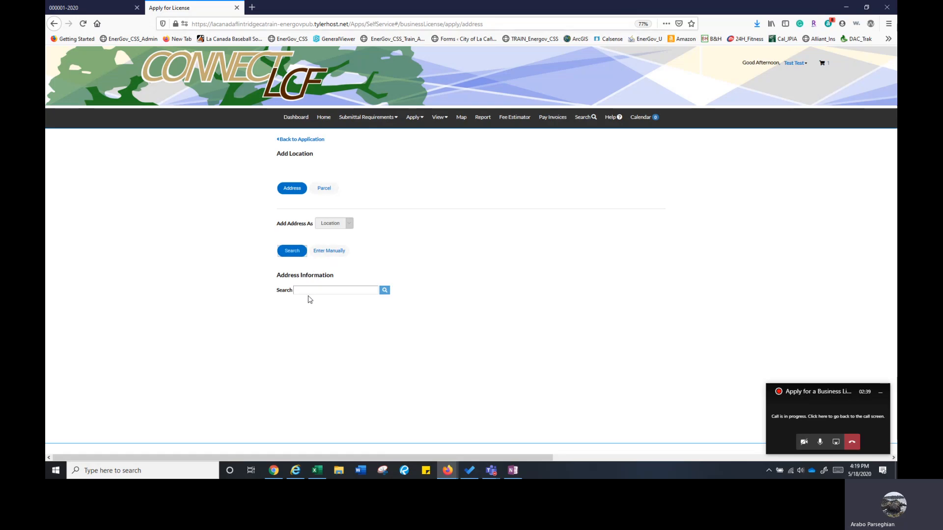
pyautogui.click(310, 290)
pyautogui.write('1327')
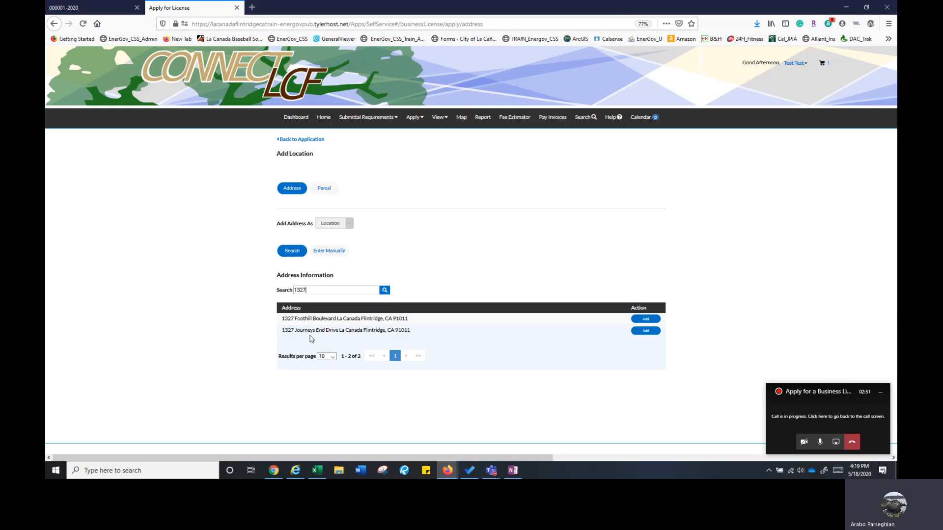
pyautogui.click(646, 331)
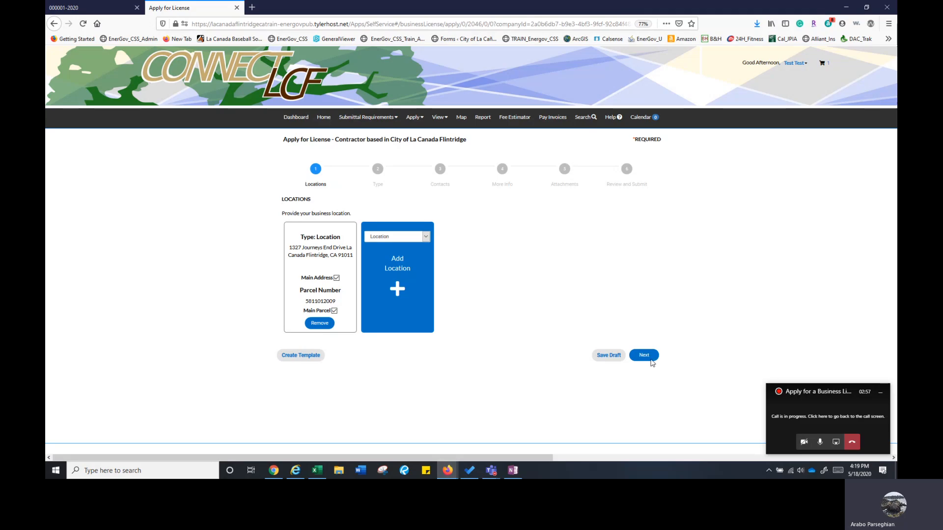
pyautogui.click(648, 357)
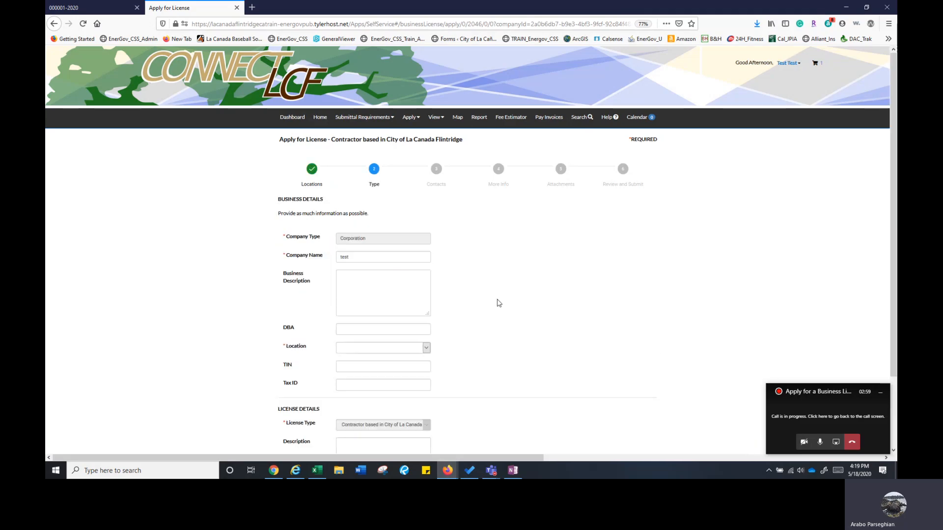
# Change the company name to "test company" and enter "Test" as the business description.
pyautogui.scroll(-3, 430, 271)
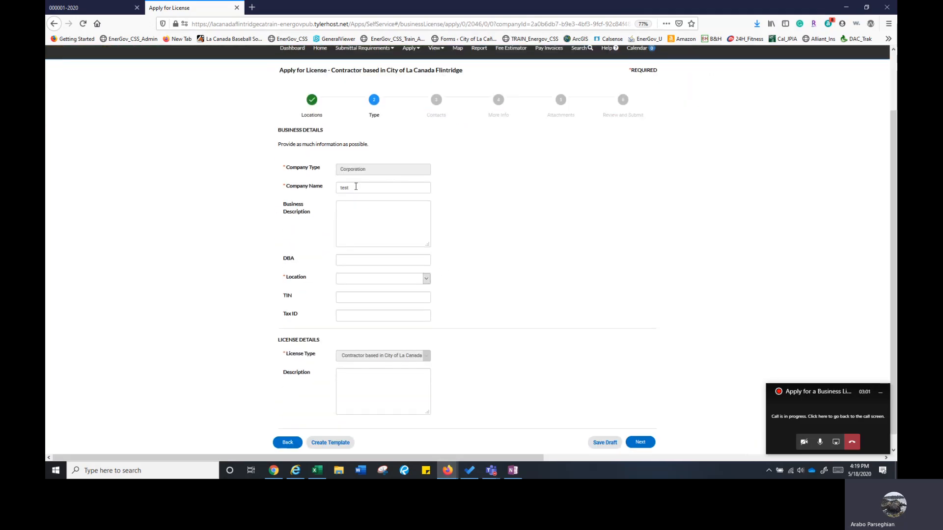
pyautogui.moveTo(357, 187); pyautogui.dragTo(297, 190)
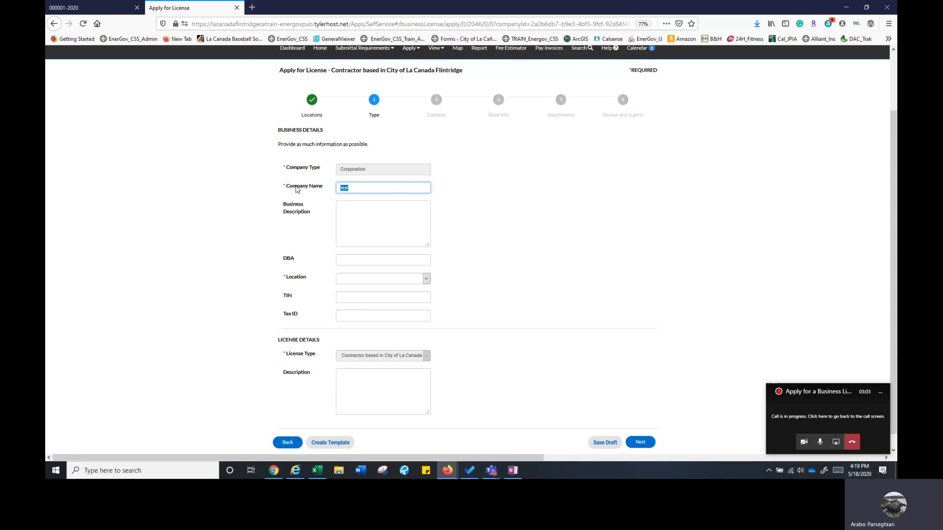
pyautogui.write('test co')
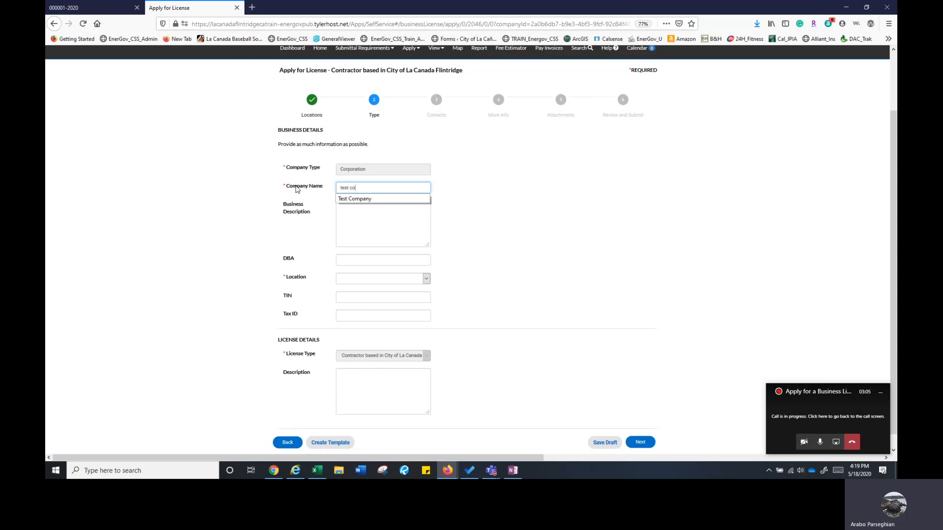
pyautogui.write('pmpancy')
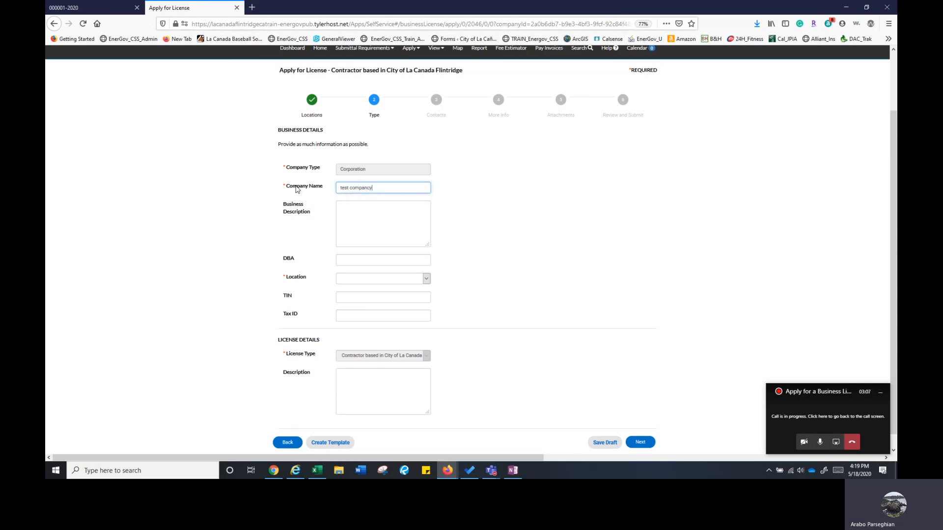
pyautogui.write('y')
pyautogui.click(346, 220)
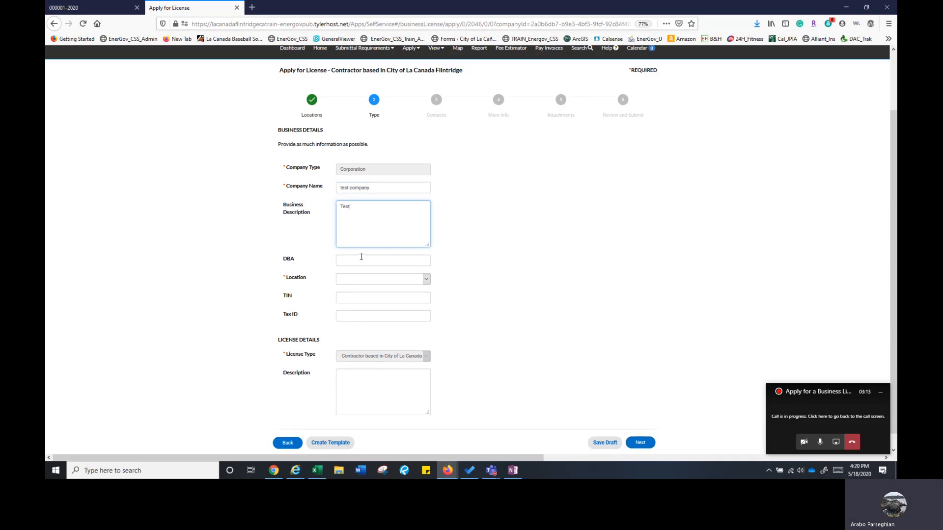
# Set the required location field in the business details to Commercial.
pyautogui.click(381, 279)
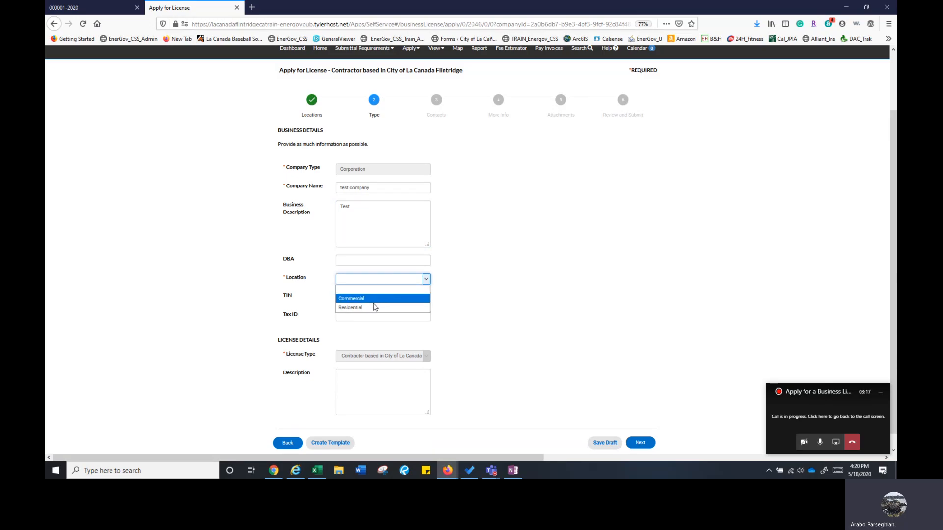
pyautogui.click(535, 324)
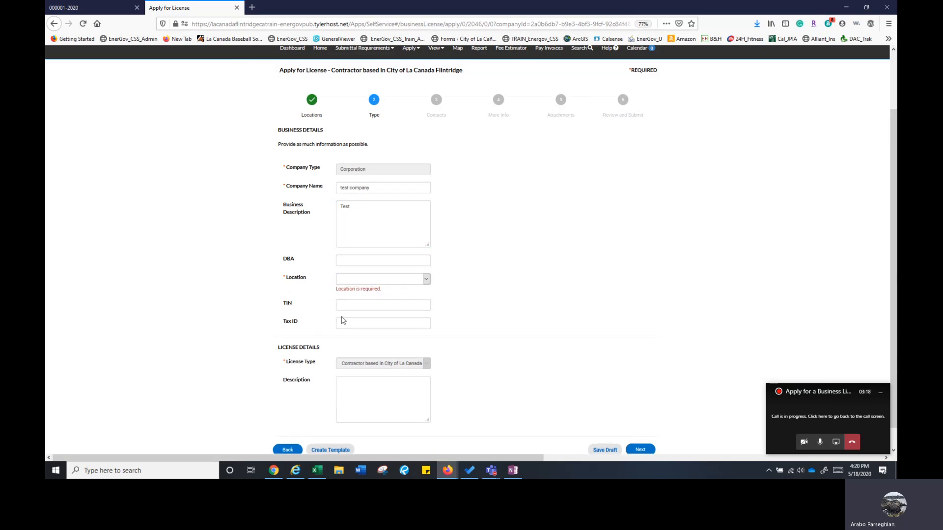
pyautogui.click(368, 283)
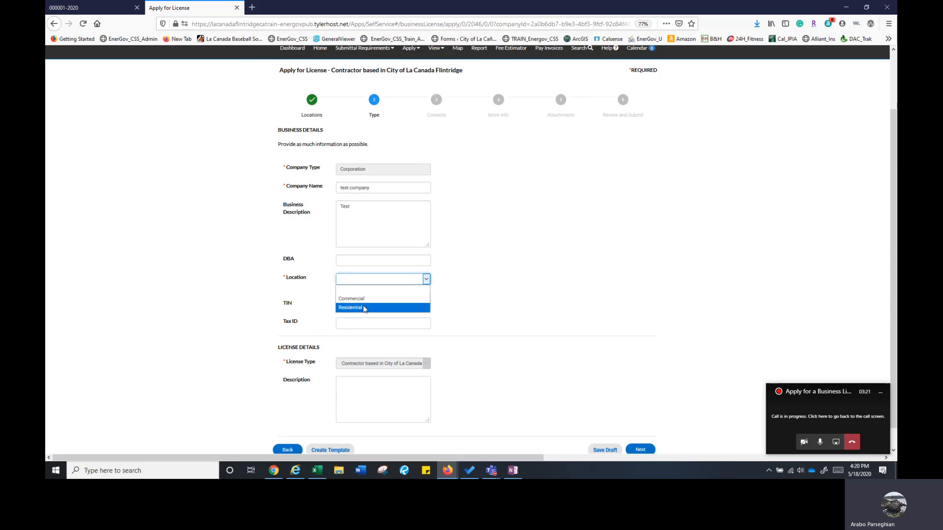
pyautogui.click(362, 299)
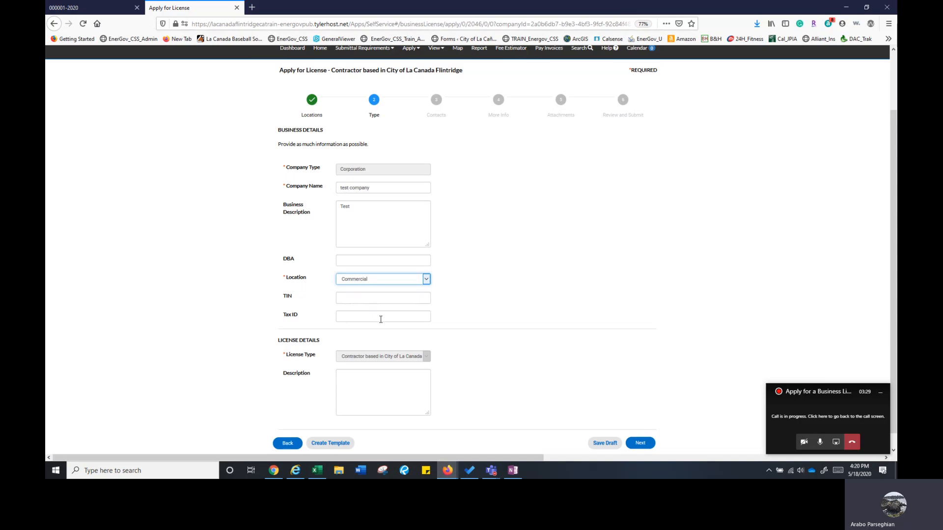
# Enter "Test" as the license description and continue to the contacts.
pyautogui.scroll(-1, 379, 329)
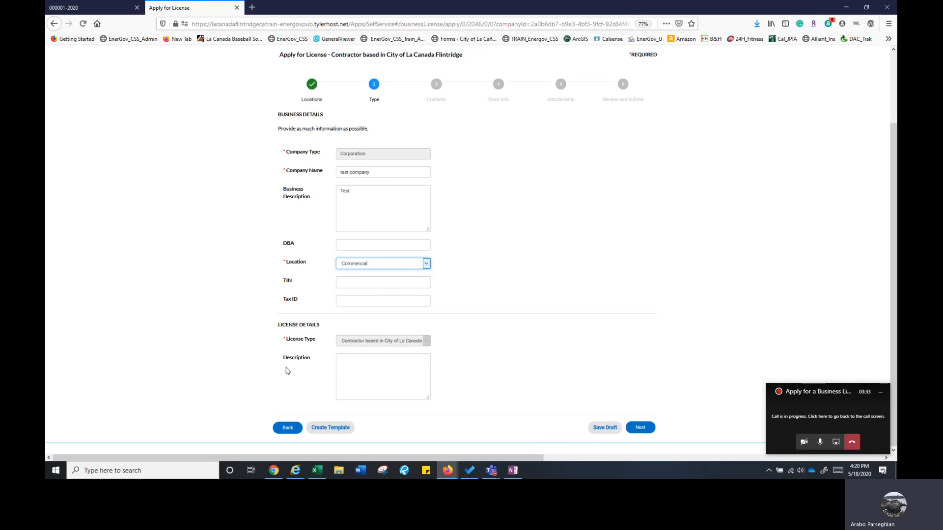
pyautogui.click(347, 367)
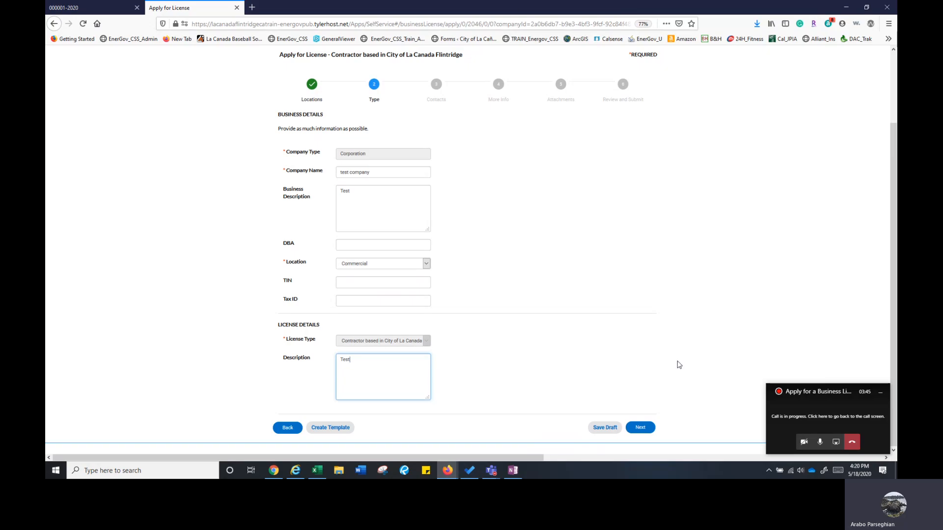
pyautogui.click(640, 427)
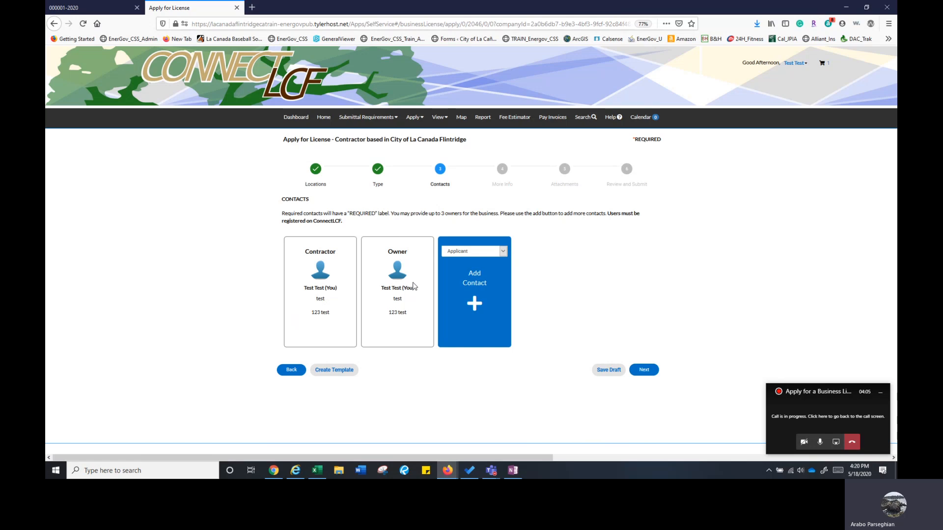
# Check the contact types that can be added, keep only the existing contractor and owner contacts, and continue to the More Info section.
pyautogui.click(503, 253)
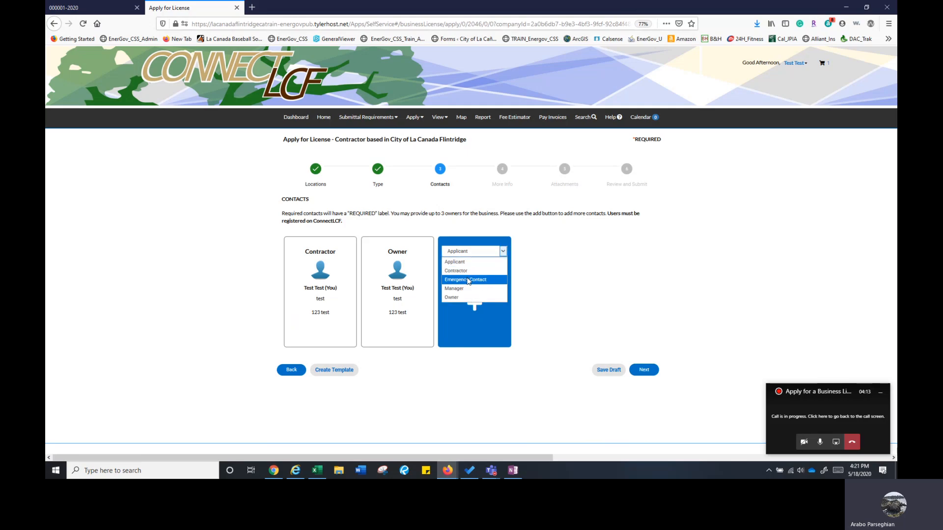
pyautogui.click(514, 328)
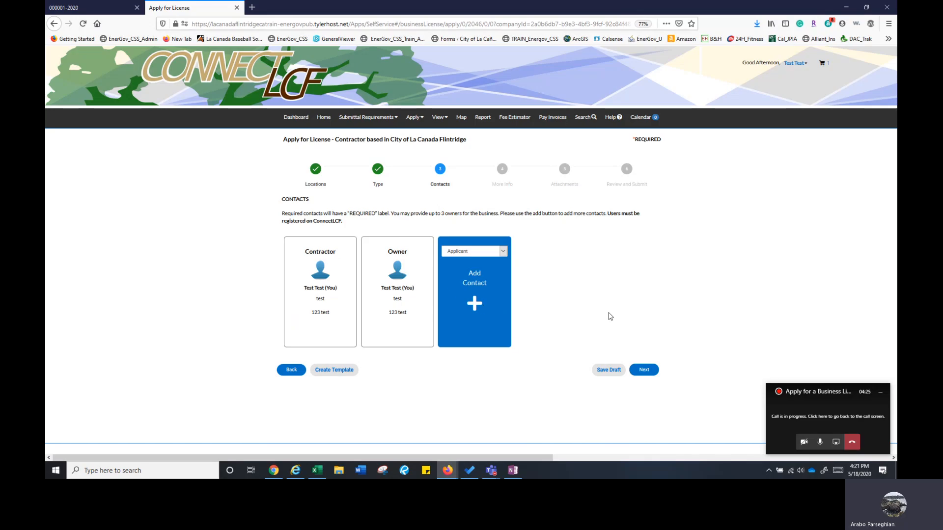
pyautogui.click(644, 371)
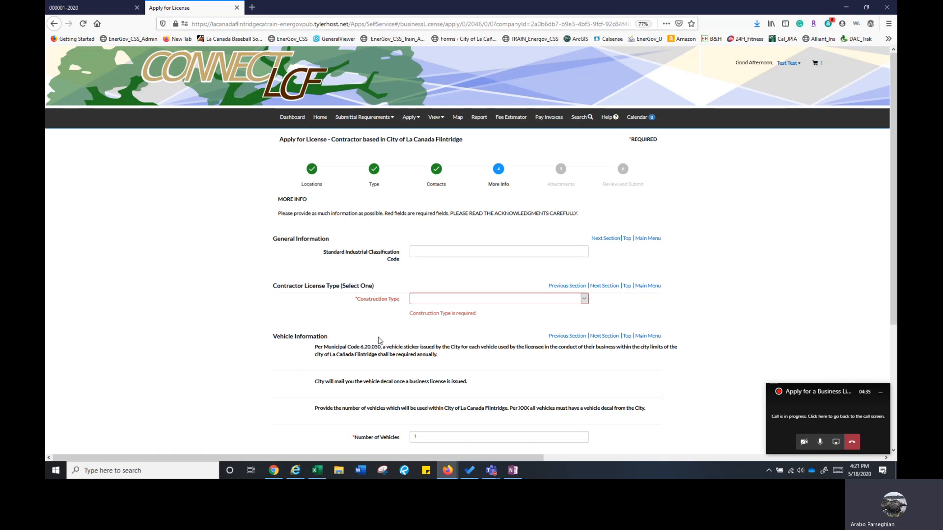
pyautogui.scroll(-1, 381, 341)
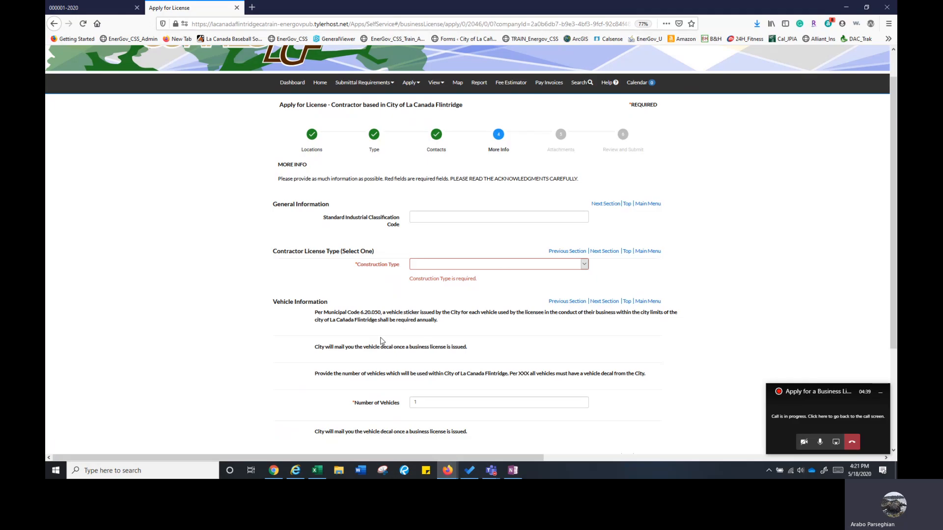
# Set the required construction type to General Contractor (A & B) and continue to the attachments.
pyautogui.scroll(-4, 402, 326)
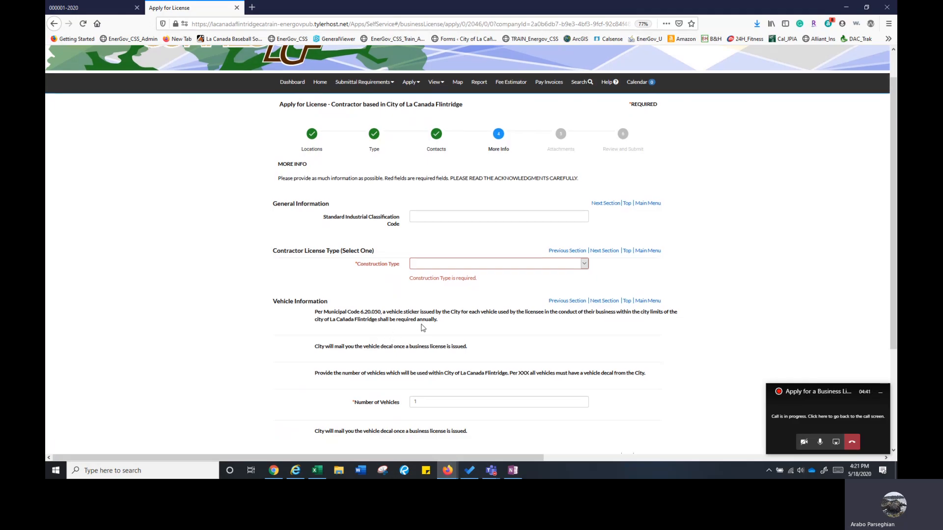
pyautogui.scroll(5, 421, 330)
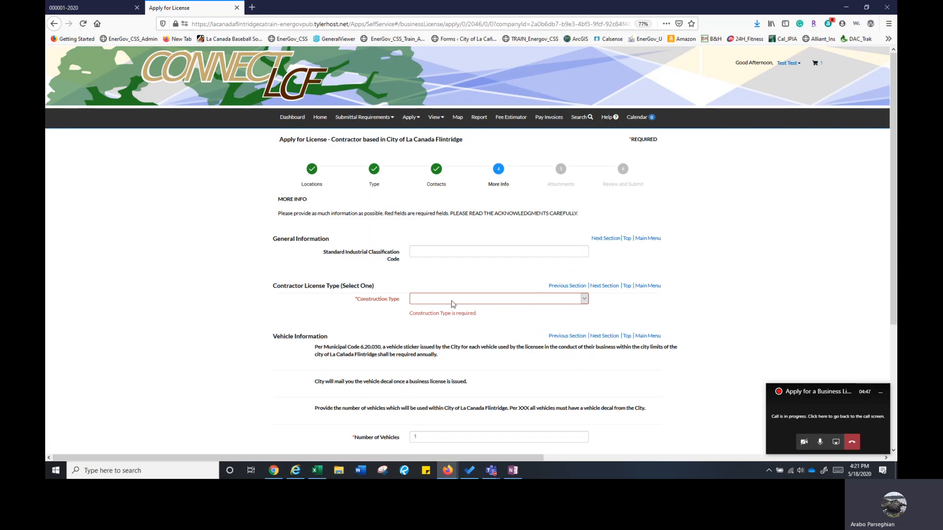
pyautogui.scroll(-1, 455, 305)
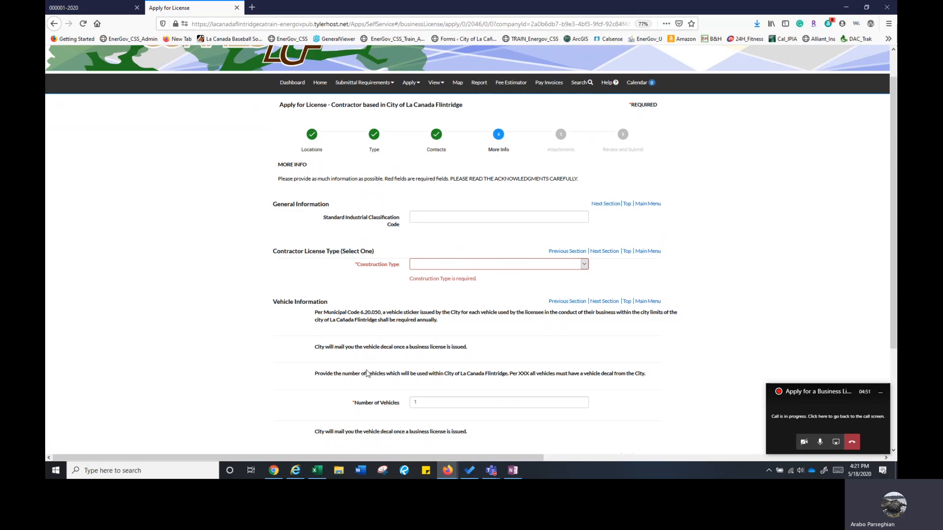
pyautogui.scroll(-1, 368, 373)
pyautogui.click(428, 230)
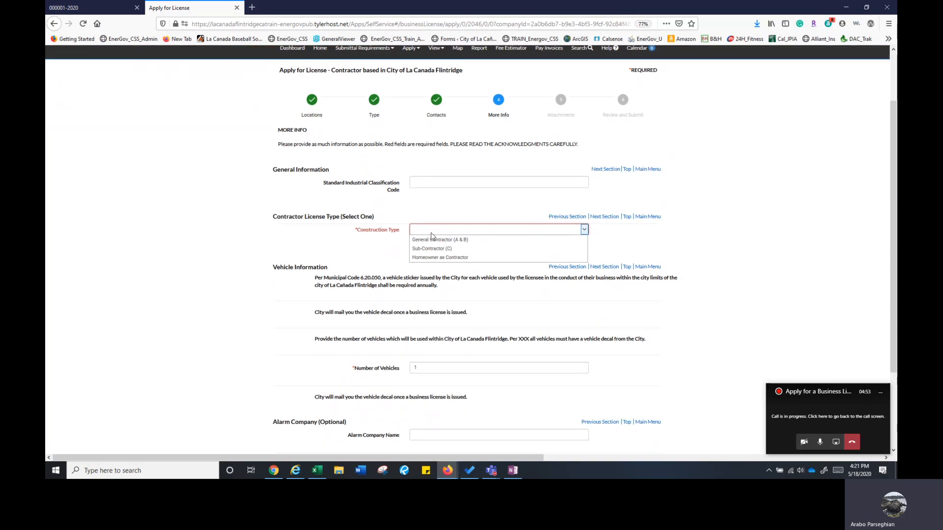
pyautogui.click(432, 238)
pyautogui.scroll(-3, 556, 318)
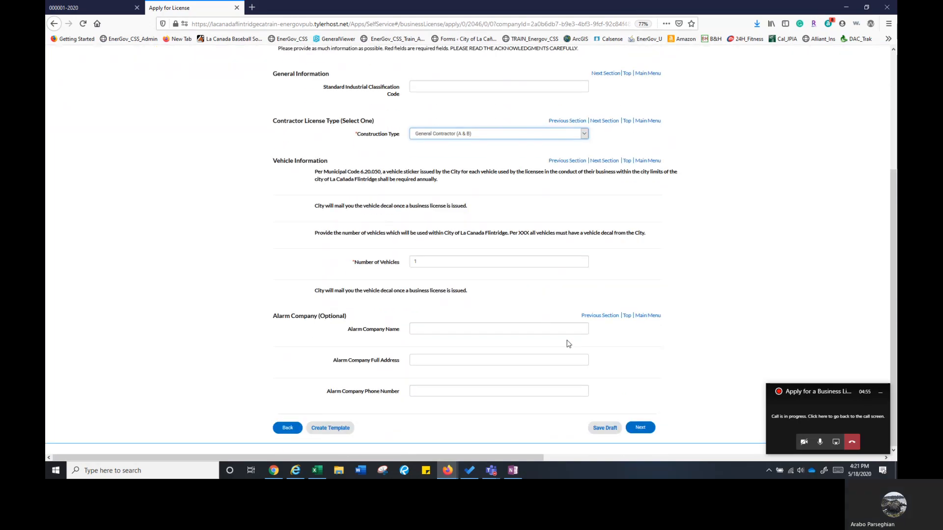
pyautogui.click(634, 426)
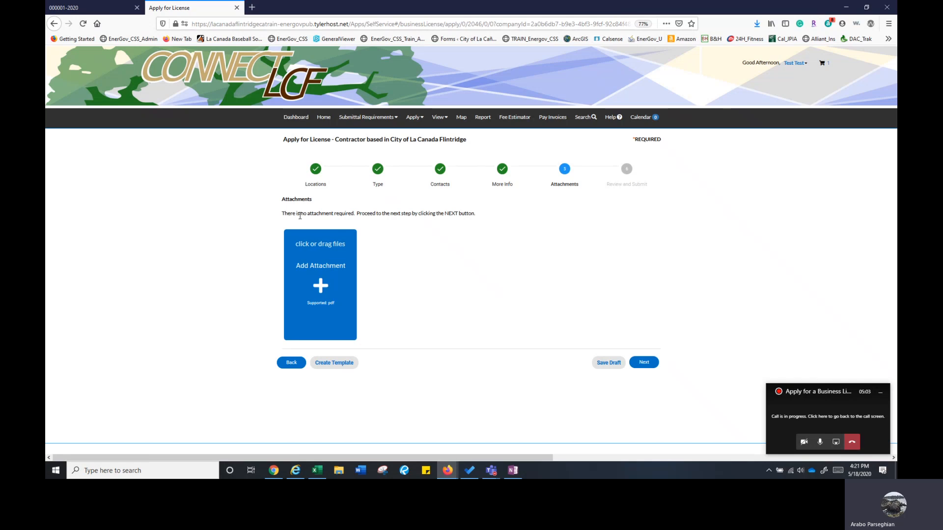
# Proceed past the attachments without adding a file, then review and submit the license application.
pyautogui.moveTo(285, 214); pyautogui.dragTo(438, 222)
pyautogui.click(471, 215)
pyautogui.click(643, 363)
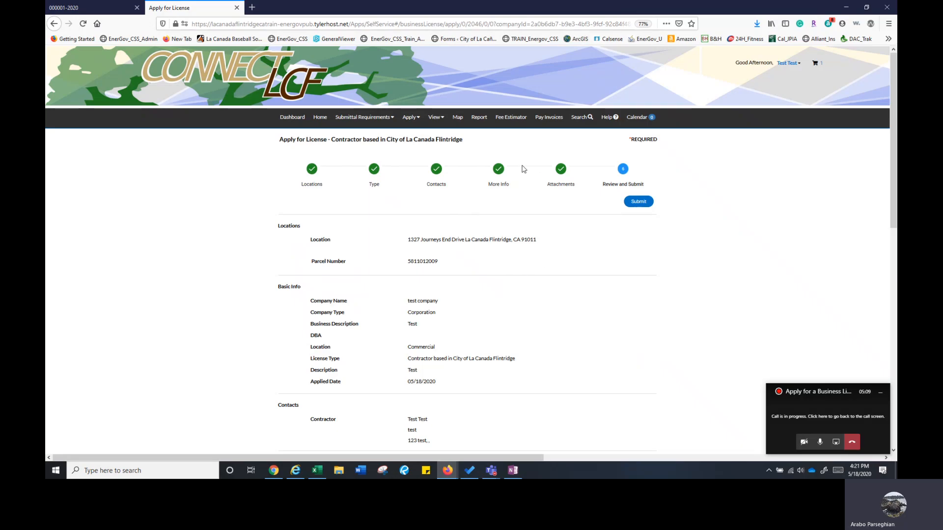
pyautogui.scroll(-15, 478, 273)
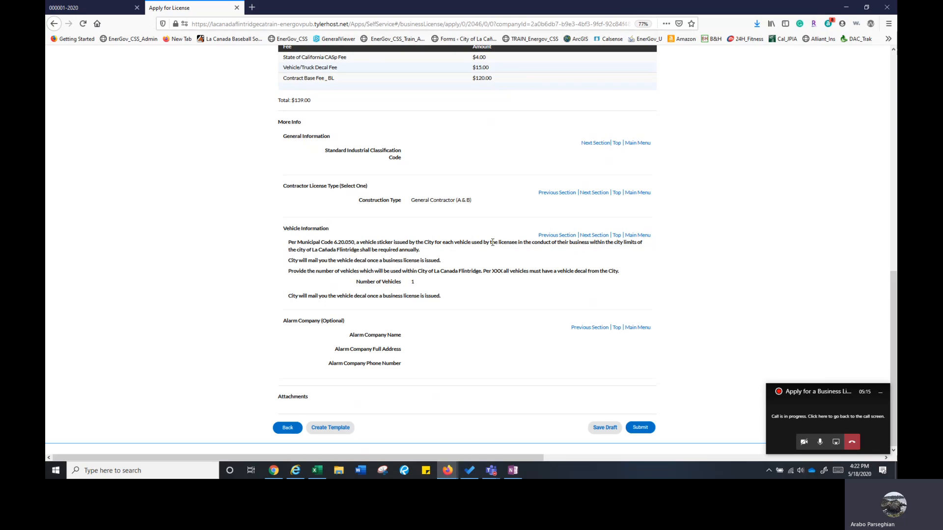
pyautogui.click(642, 428)
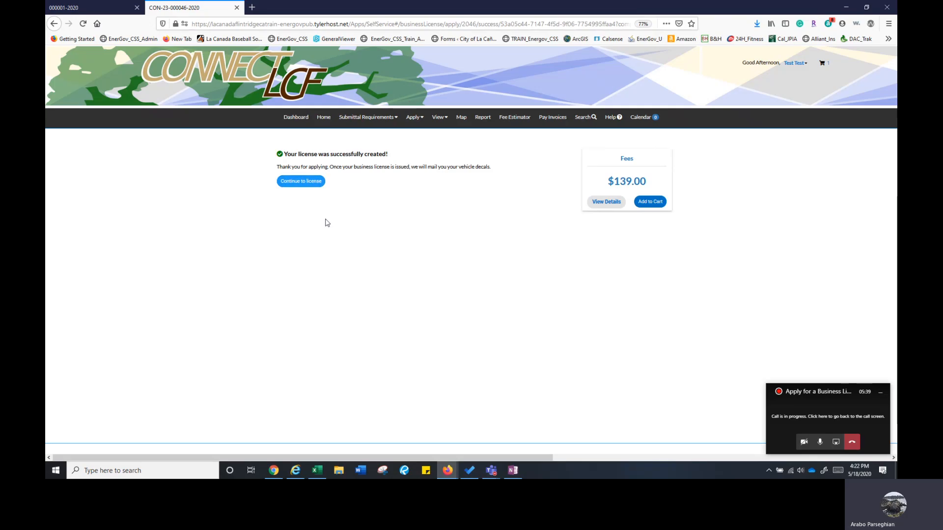
# Add the new license's fees to the shopping cart and open that license's details from its cart entry.
pyautogui.click(648, 202)
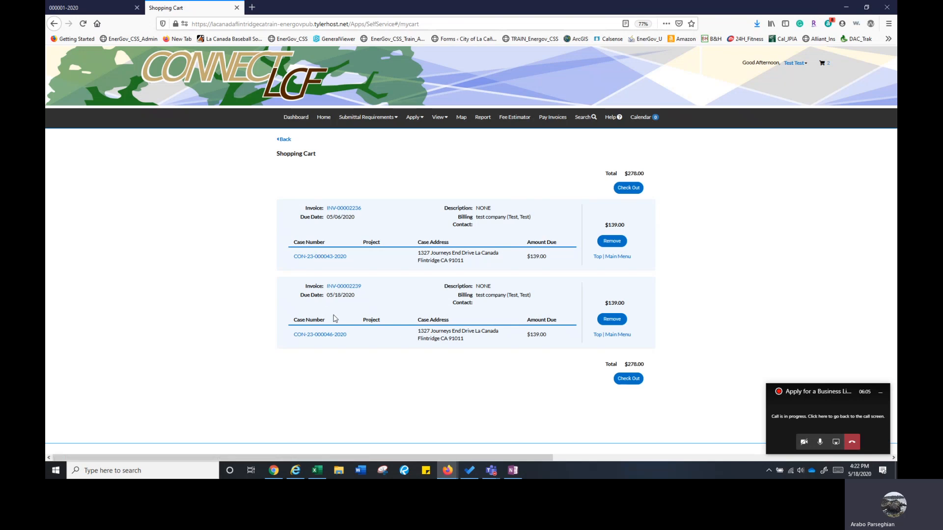
pyautogui.click(332, 336)
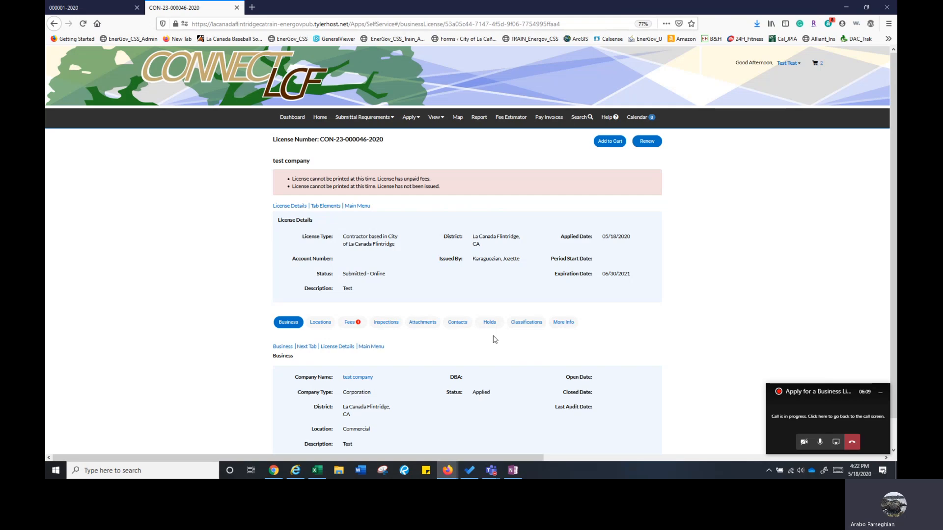
pyautogui.scroll(-1, 495, 338)
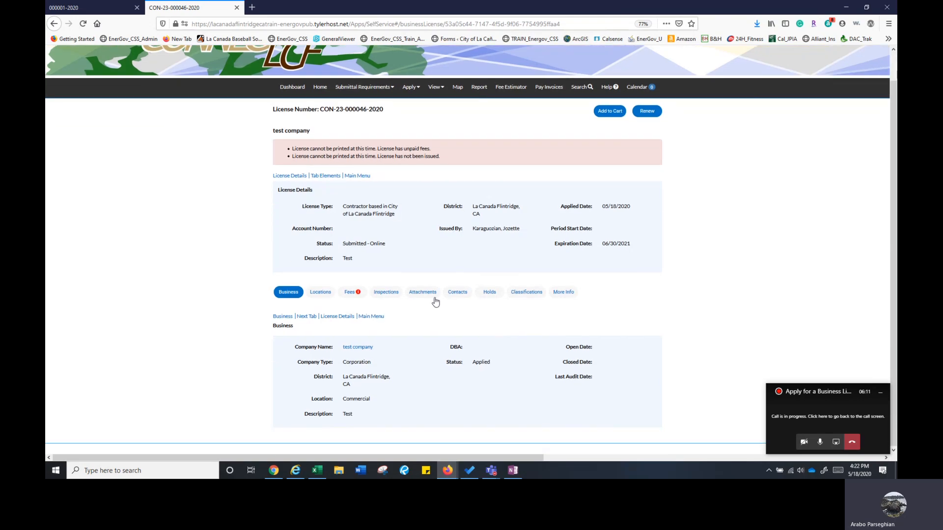